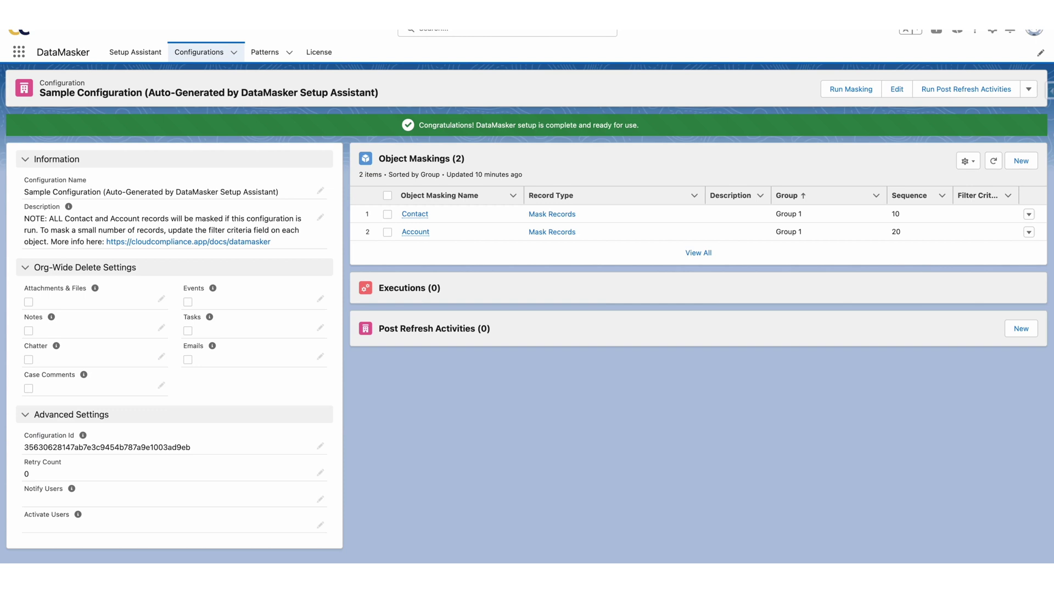
Step: Open the Sample Configuration's Contact object field masking settings
{"action": "left_click", "coordinate": [135, 52]}
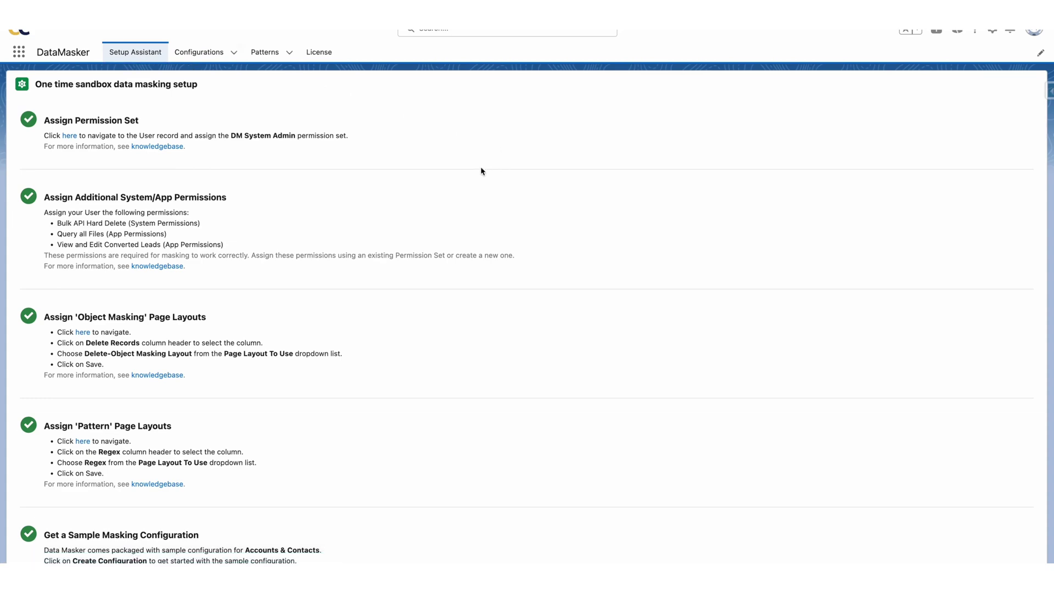
{"action": "scroll", "coordinate": [482, 169], "scroll_direction": "down", "scroll_amount": 1}
{"action": "scroll", "coordinate": [478, 169], "scroll_direction": "down", "scroll_amount": 2}
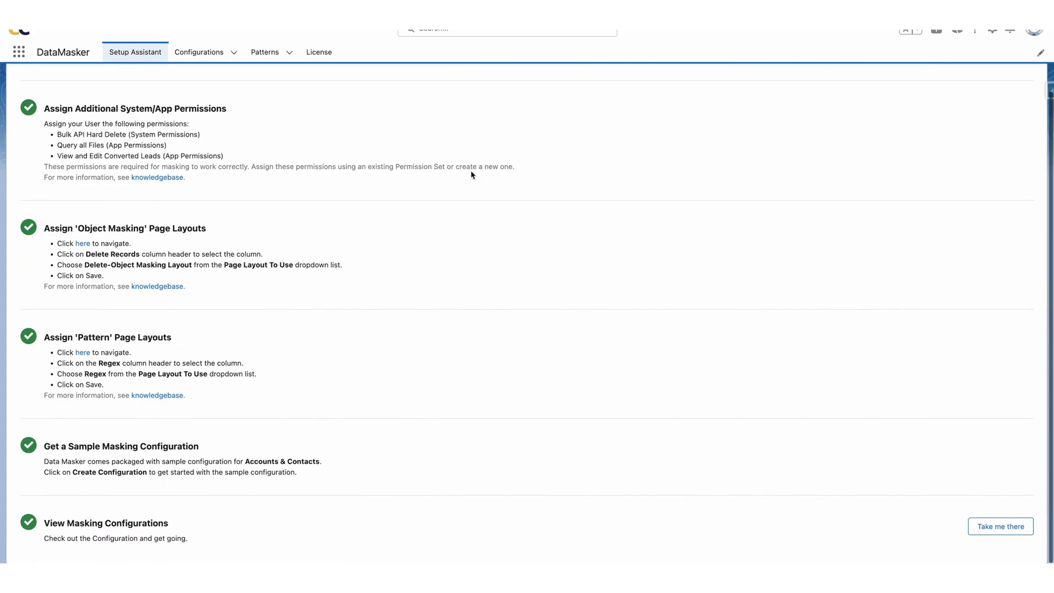
{"action": "left_click", "coordinate": [203, 53]}
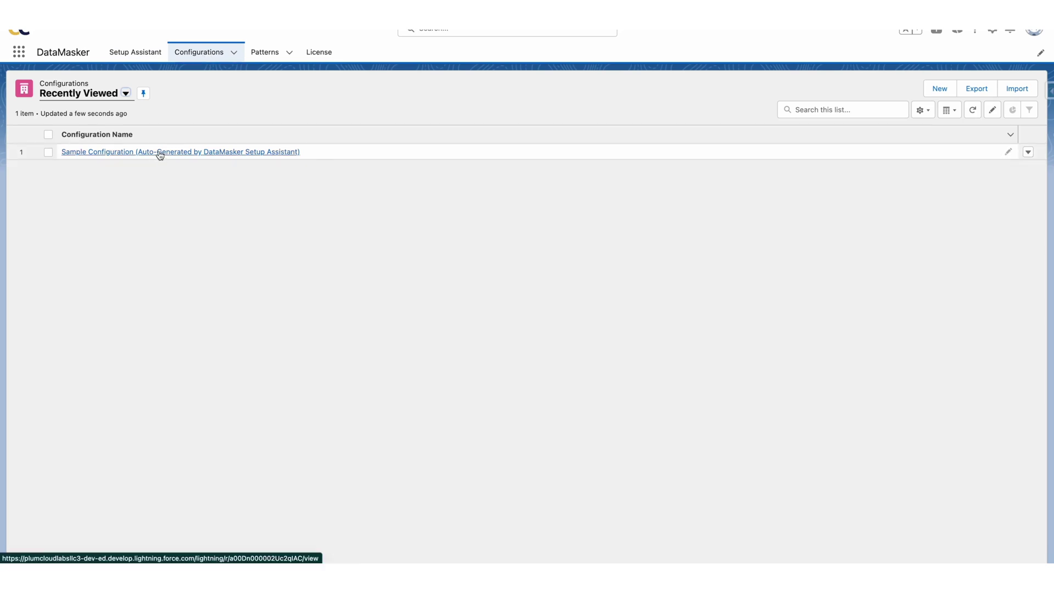
{"action": "left_click", "coordinate": [159, 152]}
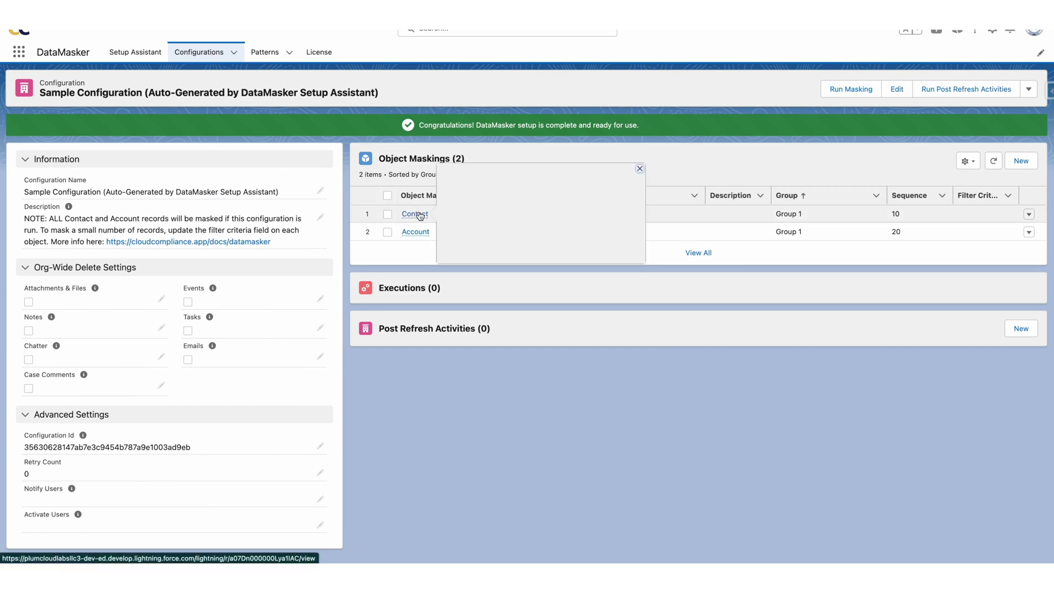
{"action": "left_click", "coordinate": [415, 215]}
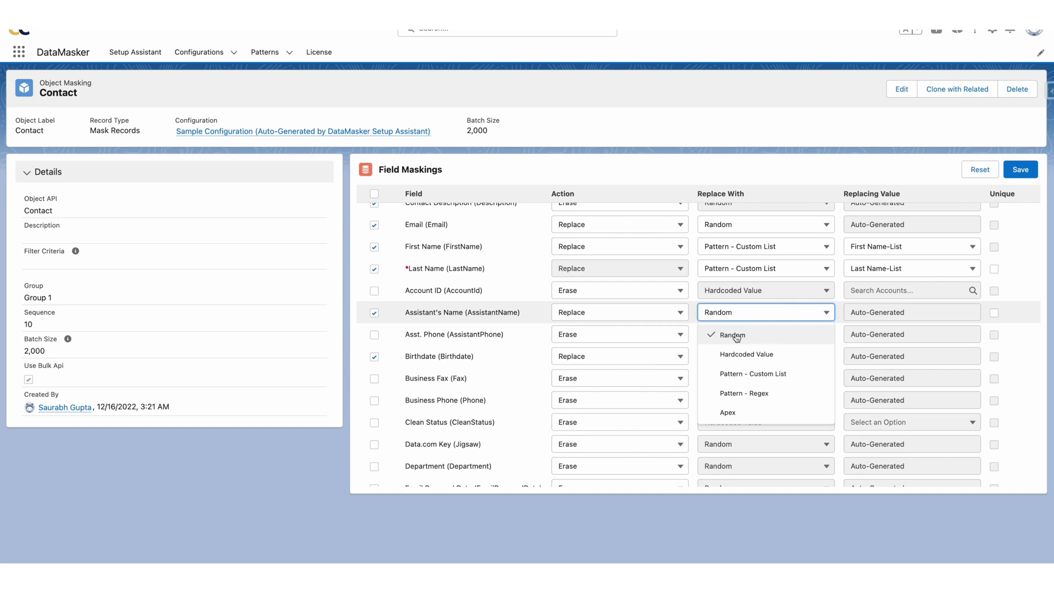
Step: Set Assistant's Name to Pattern - Custom List with First Name-List, and save
{"action": "left_click", "coordinate": [745, 357]}
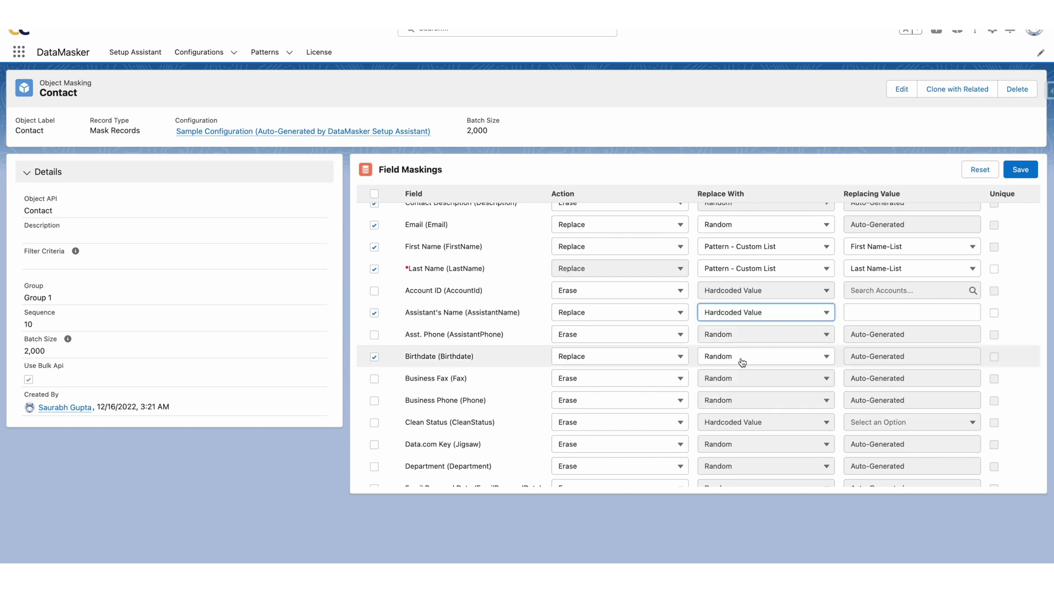
{"action": "left_click", "coordinate": [767, 316]}
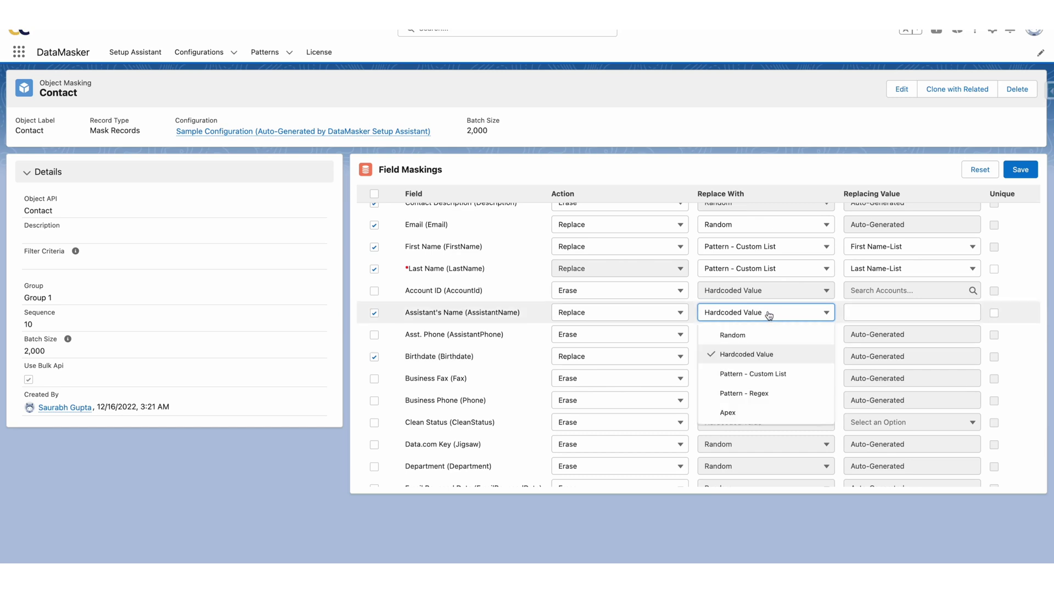
{"action": "left_click", "coordinate": [770, 379]}
{"action": "left_click", "coordinate": [895, 314]}
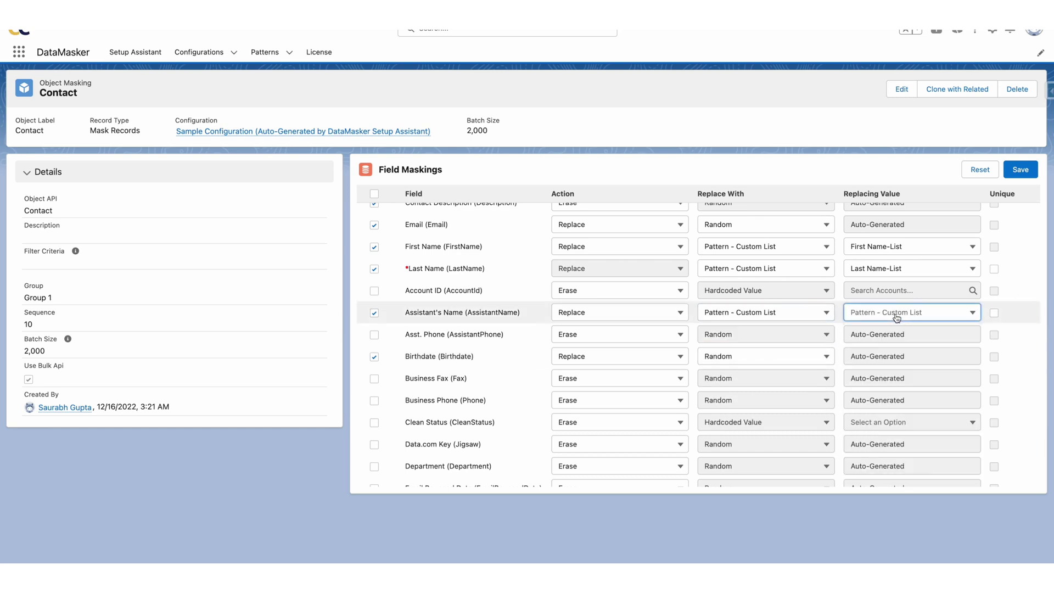
{"action": "left_click", "coordinate": [897, 317]}
{"action": "scroll", "coordinate": [901, 351], "scroll_direction": "down", "scroll_amount": 1}
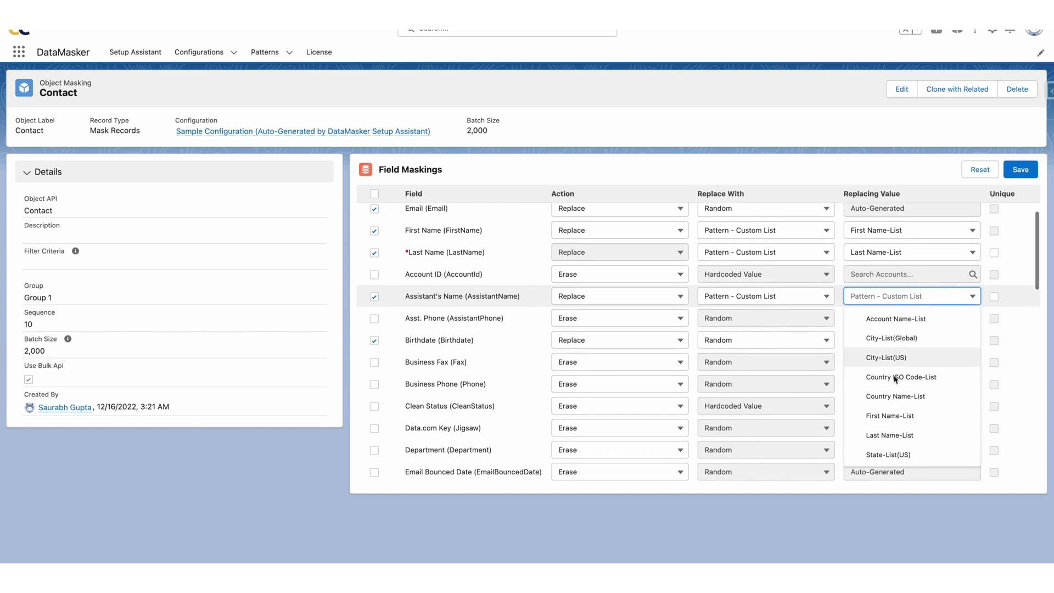
{"action": "left_click", "coordinate": [900, 416]}
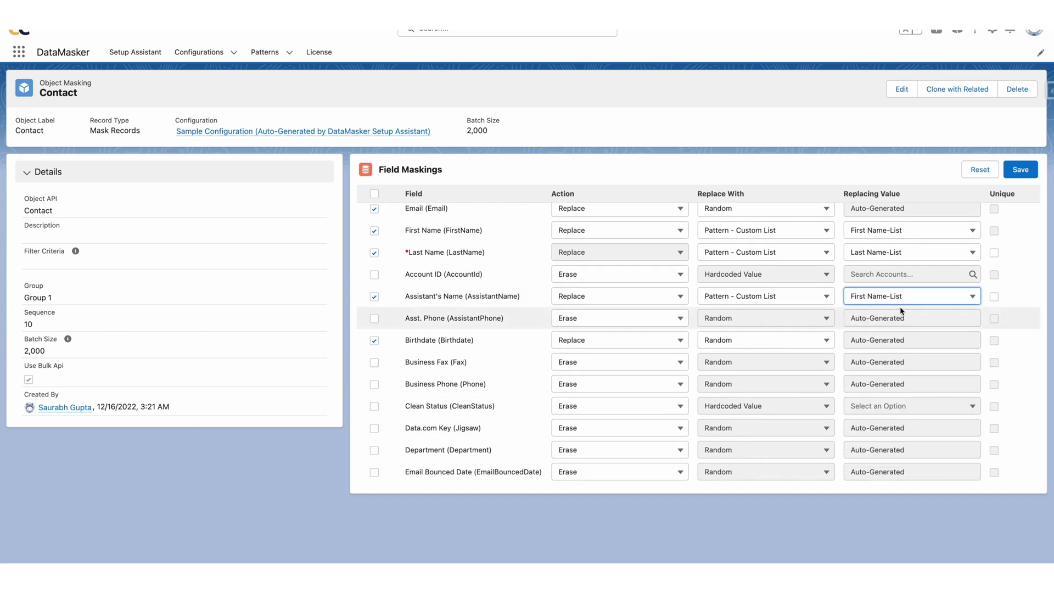
{"action": "left_click", "coordinate": [1019, 174]}
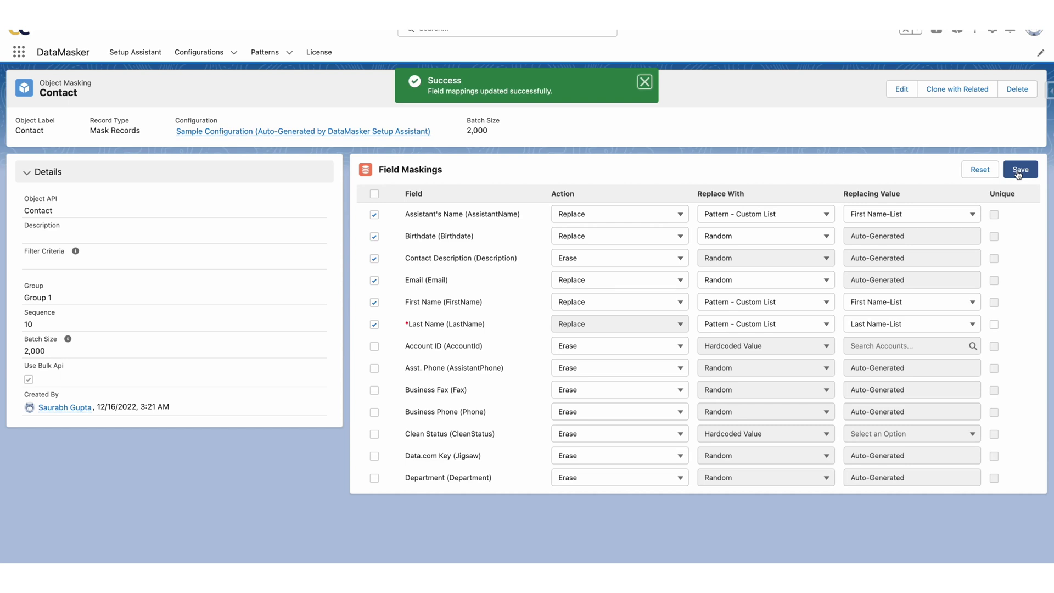
Step: Launch a Sample Configuration masking run on Contact only, with Account unchecked
{"action": "left_click", "coordinate": [309, 130]}
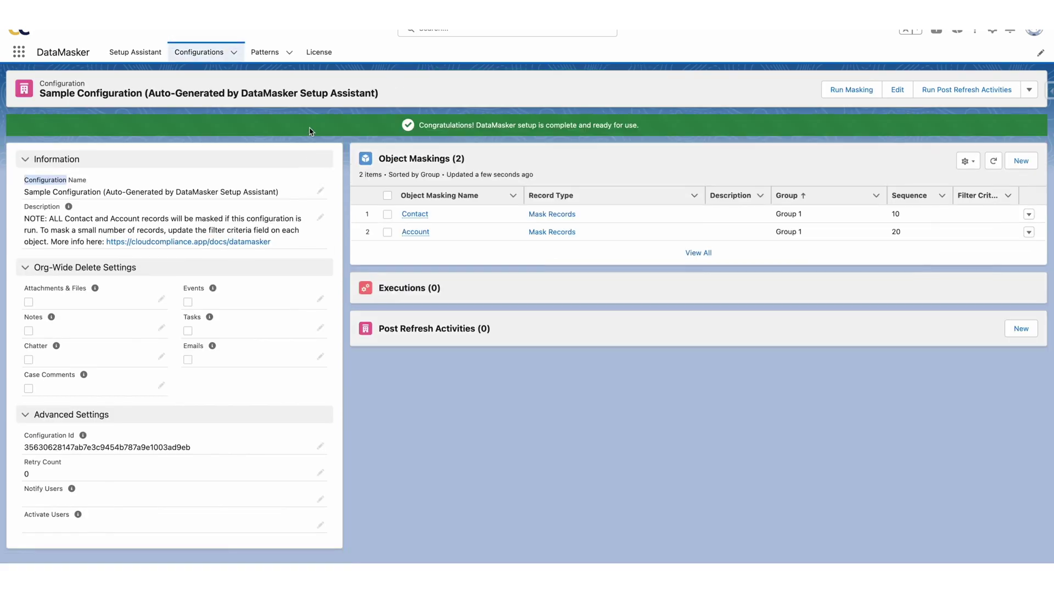
{"action": "left_click", "coordinate": [850, 92]}
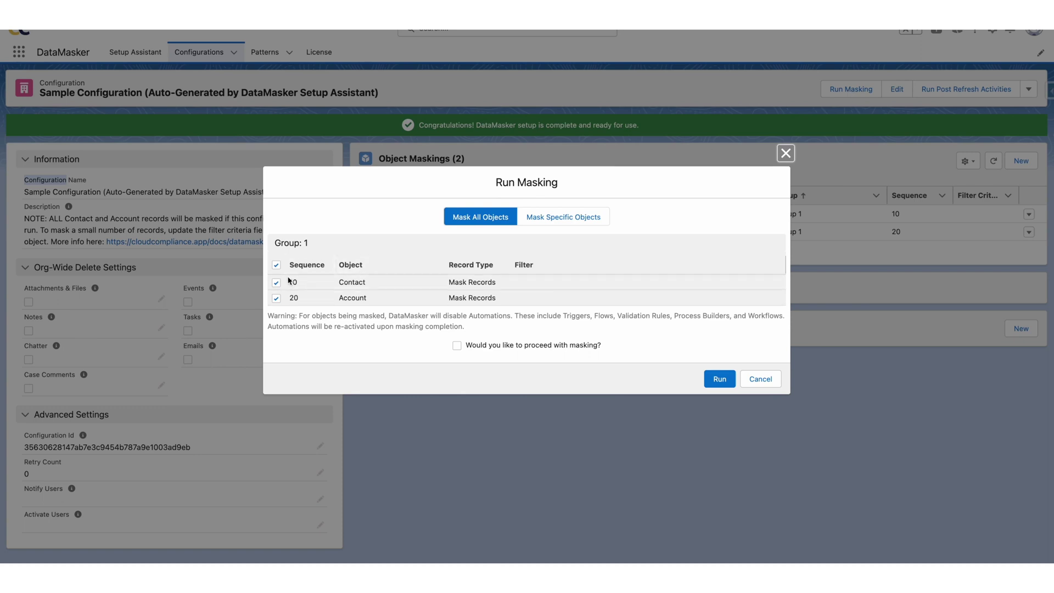
{"action": "left_click", "coordinate": [275, 297]}
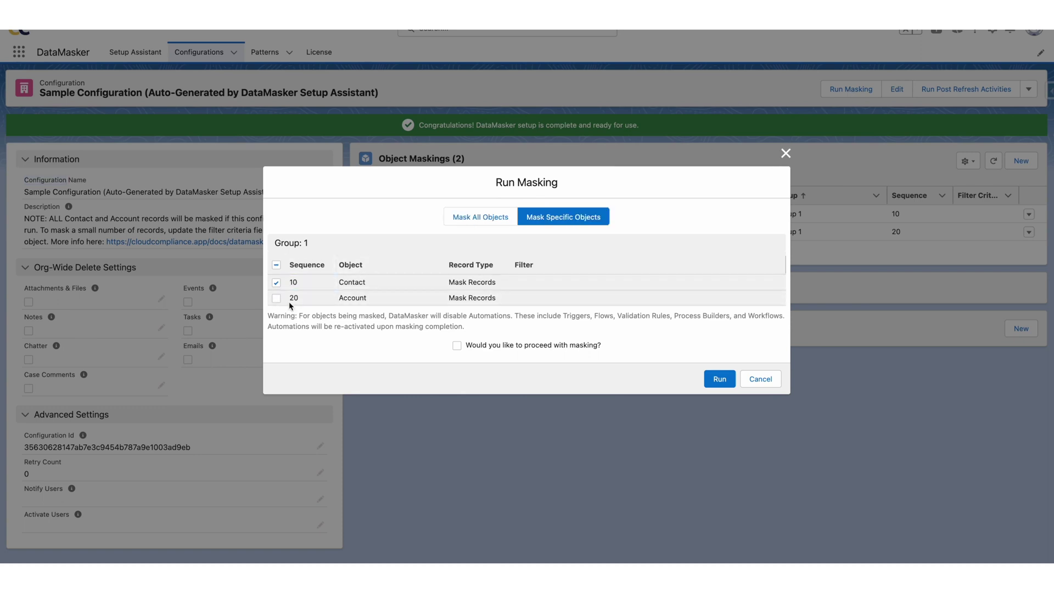
{"action": "left_click", "coordinate": [457, 345]}
{"action": "left_click", "coordinate": [707, 375]}
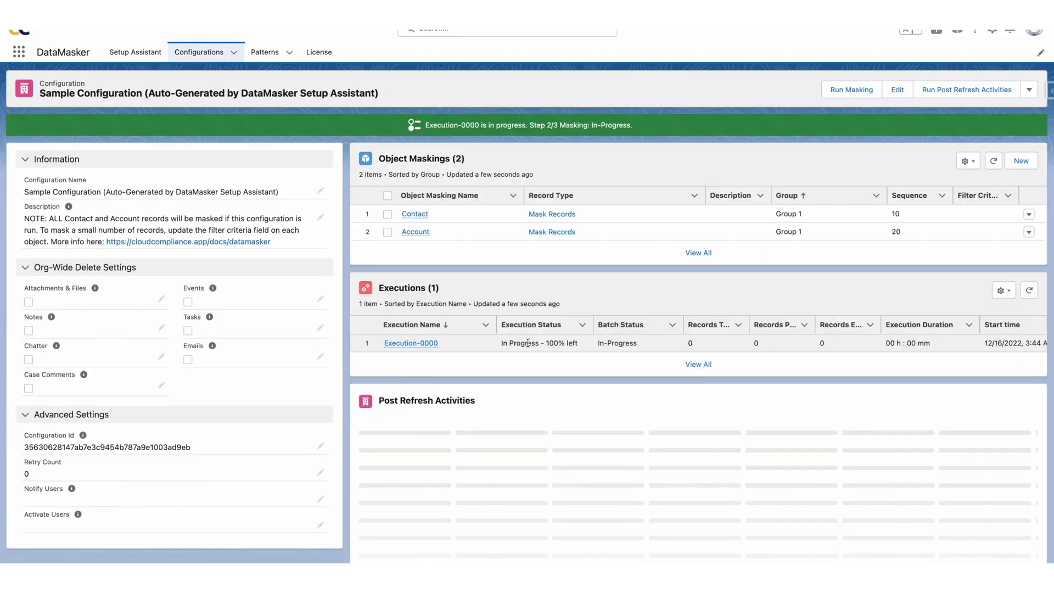
Step: Open the Execution-0000 record to check the Contact masking progress
{"action": "left_click", "coordinate": [424, 347]}
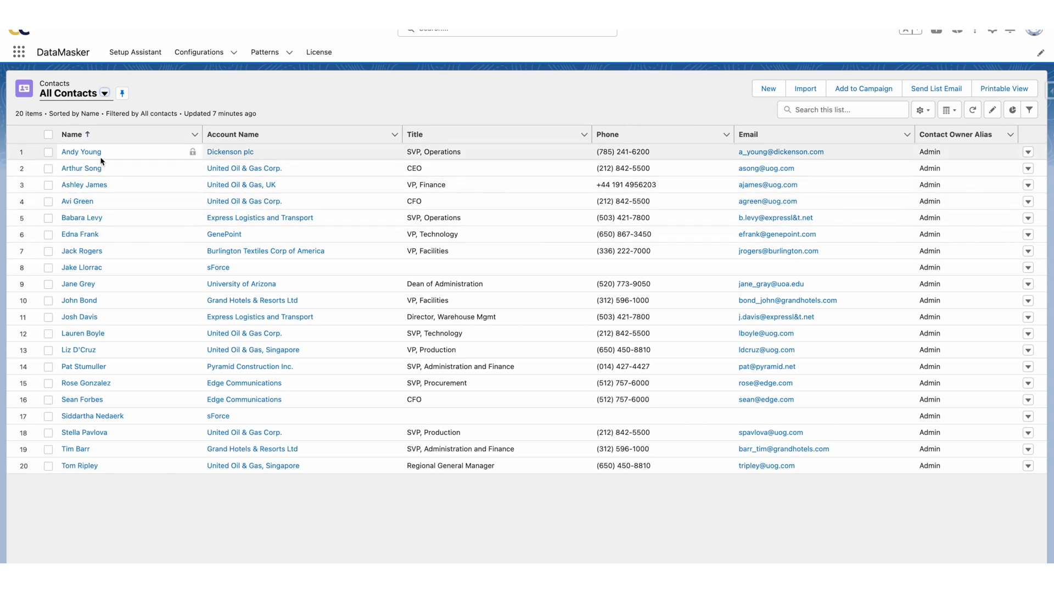
{"action": "mouse_move", "coordinate": [781, 152]}
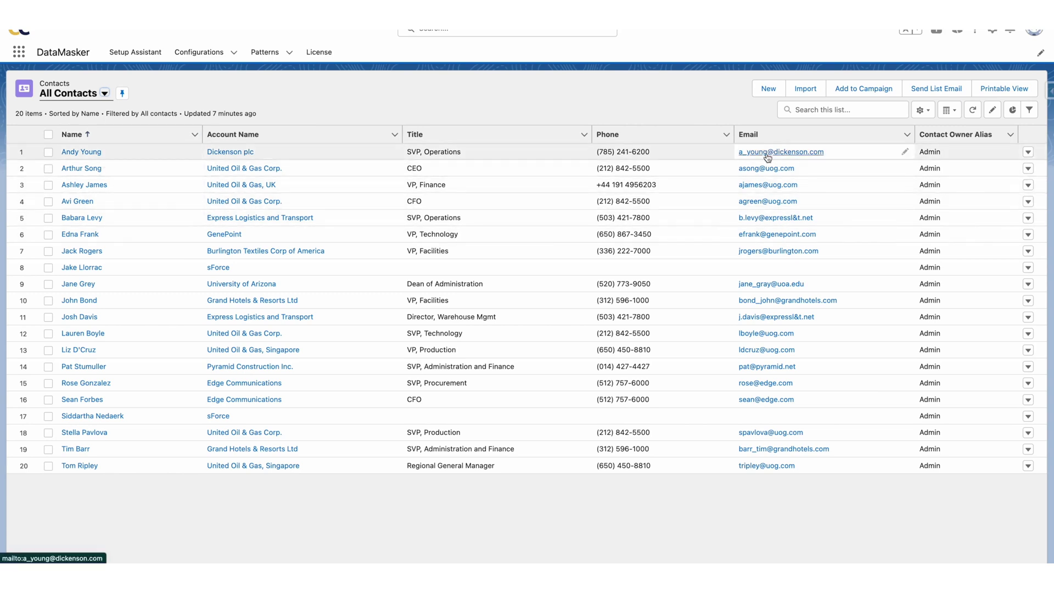
Step: Refresh the All Contacts list view to show the masked names and emails
{"action": "left_click", "coordinate": [972, 110]}
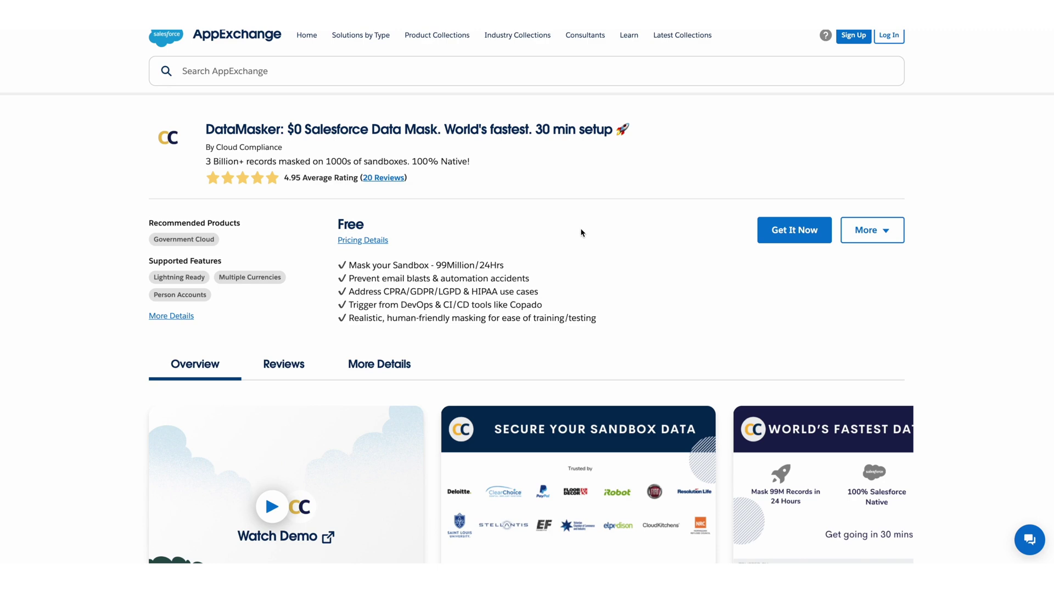
{"action": "scroll", "coordinate": [628, 247], "scroll_direction": "down", "scroll_amount": 2}
{"action": "scroll", "coordinate": [627, 247], "scroll_direction": "down", "scroll_amount": 2}
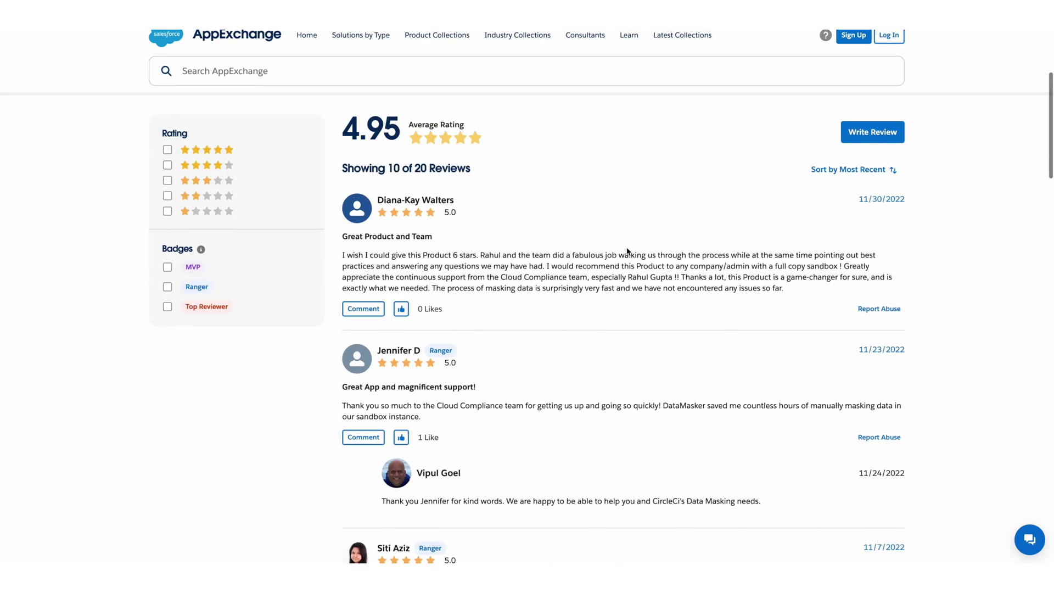
{"action": "scroll", "coordinate": [628, 248], "scroll_direction": "down", "scroll_amount": 1}
{"action": "scroll", "coordinate": [627, 247], "scroll_direction": "down", "scroll_amount": 1}
{"action": "scroll", "coordinate": [628, 247], "scroll_direction": "down", "scroll_amount": 1}
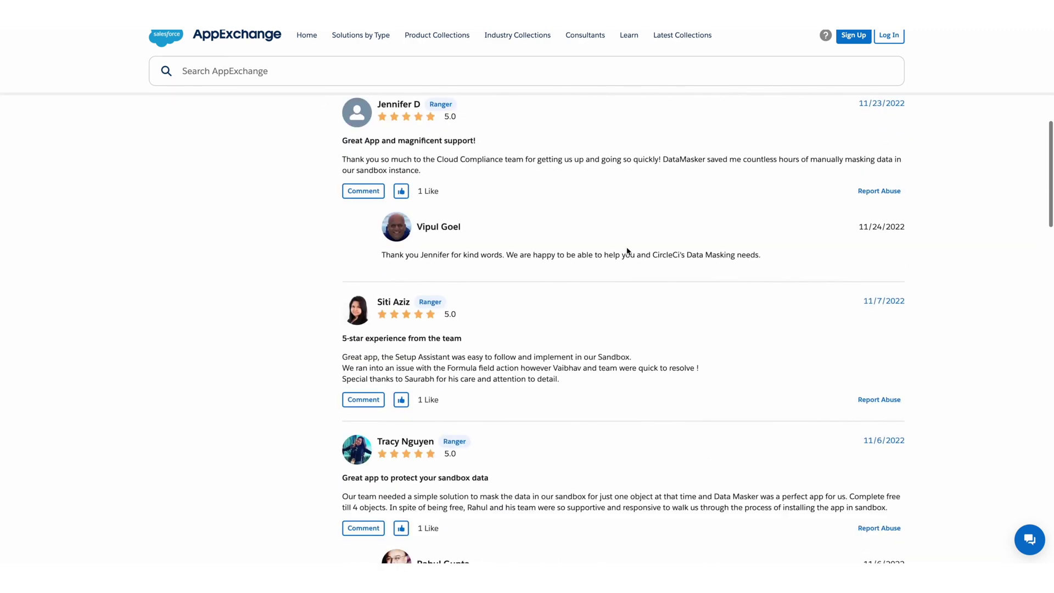
{"action": "scroll", "coordinate": [627, 249], "scroll_direction": "down", "scroll_amount": 1}
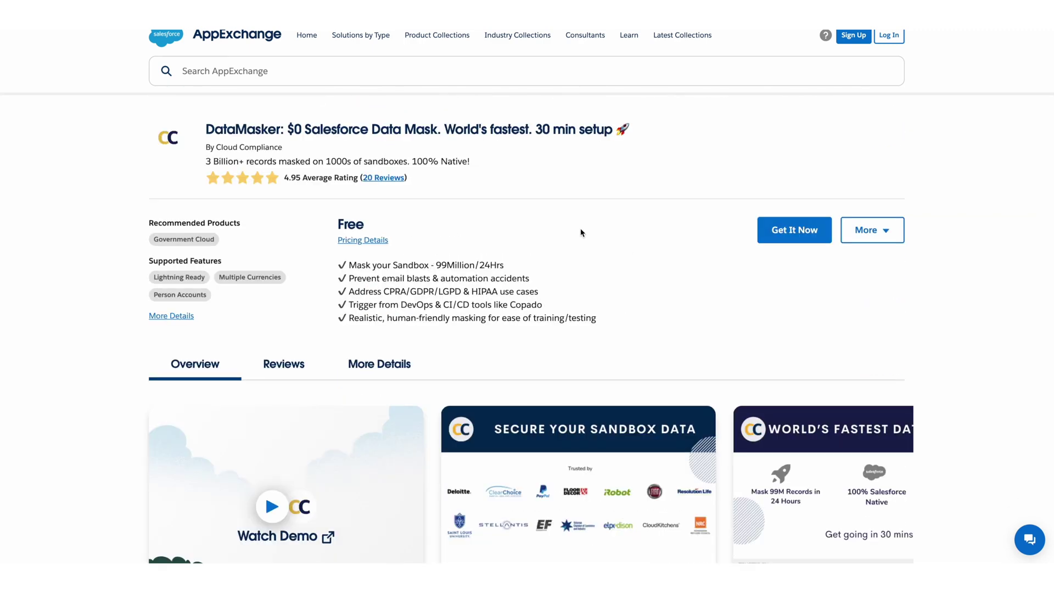